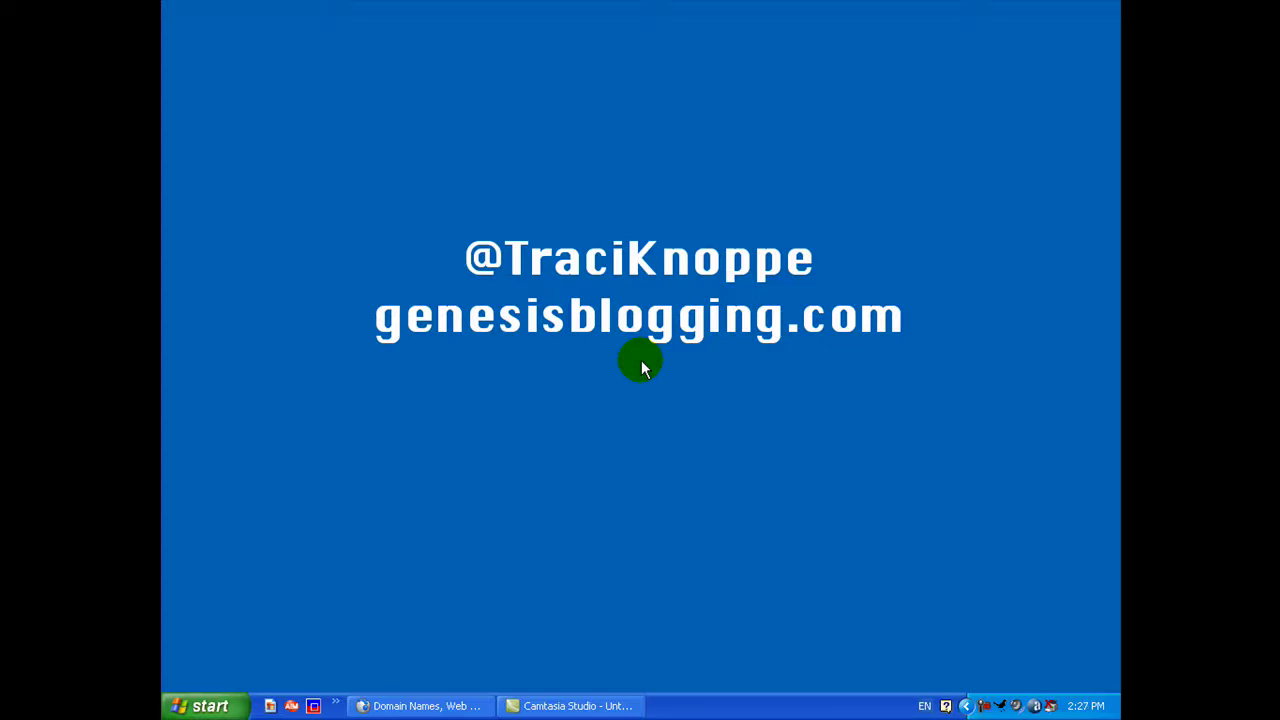
Switch to the Go Daddy page in the Flock browser and search for the domain genesisimbusiness with the .com extension
click(410, 705)
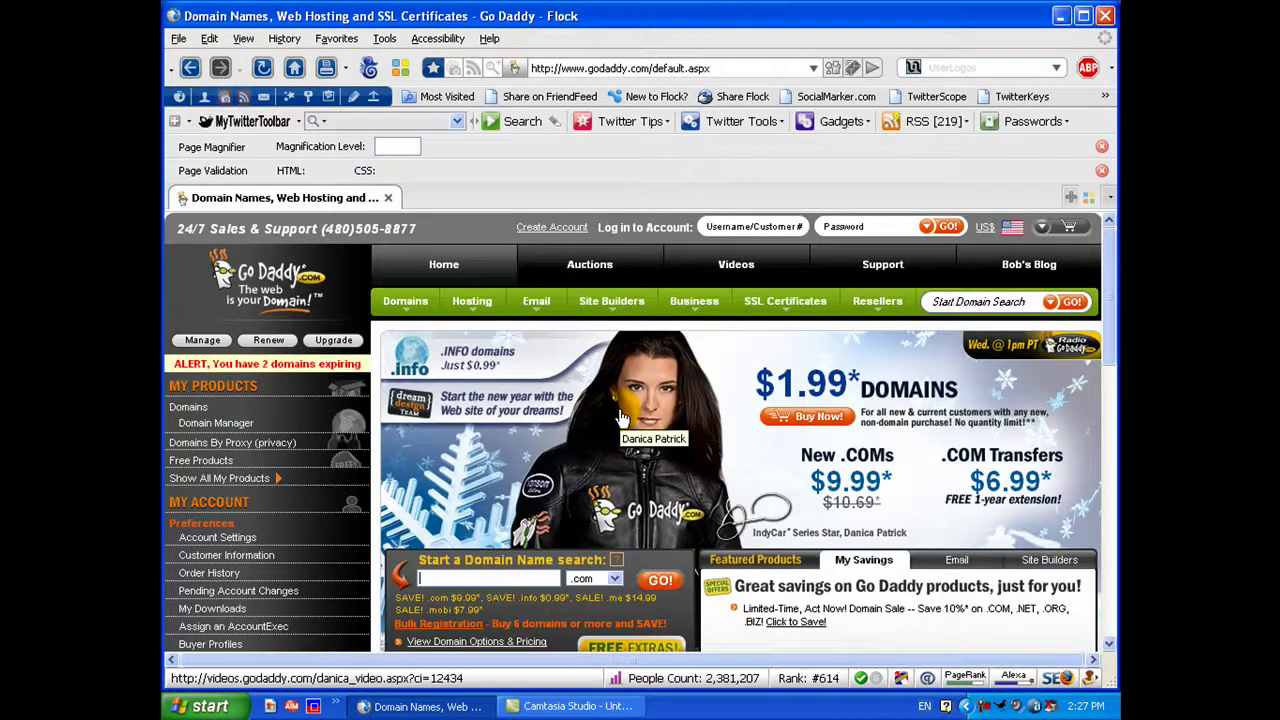
click(600, 68)
click(497, 578)
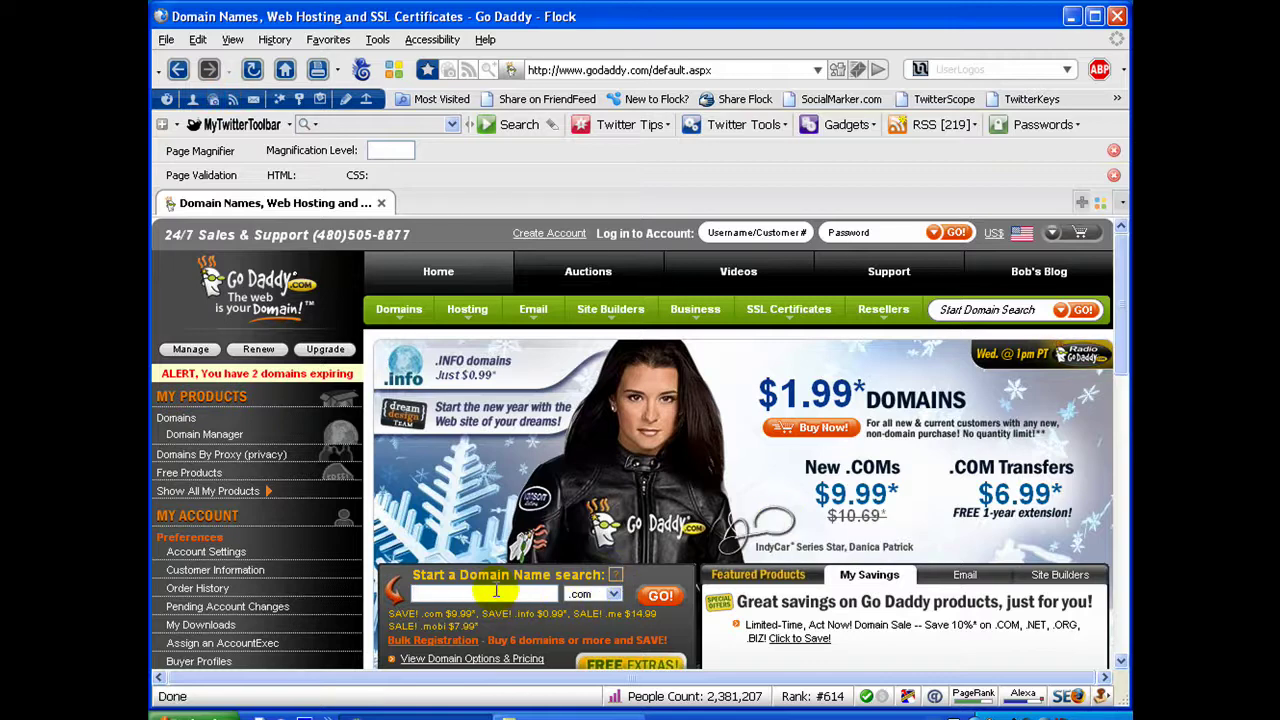
text(ge)
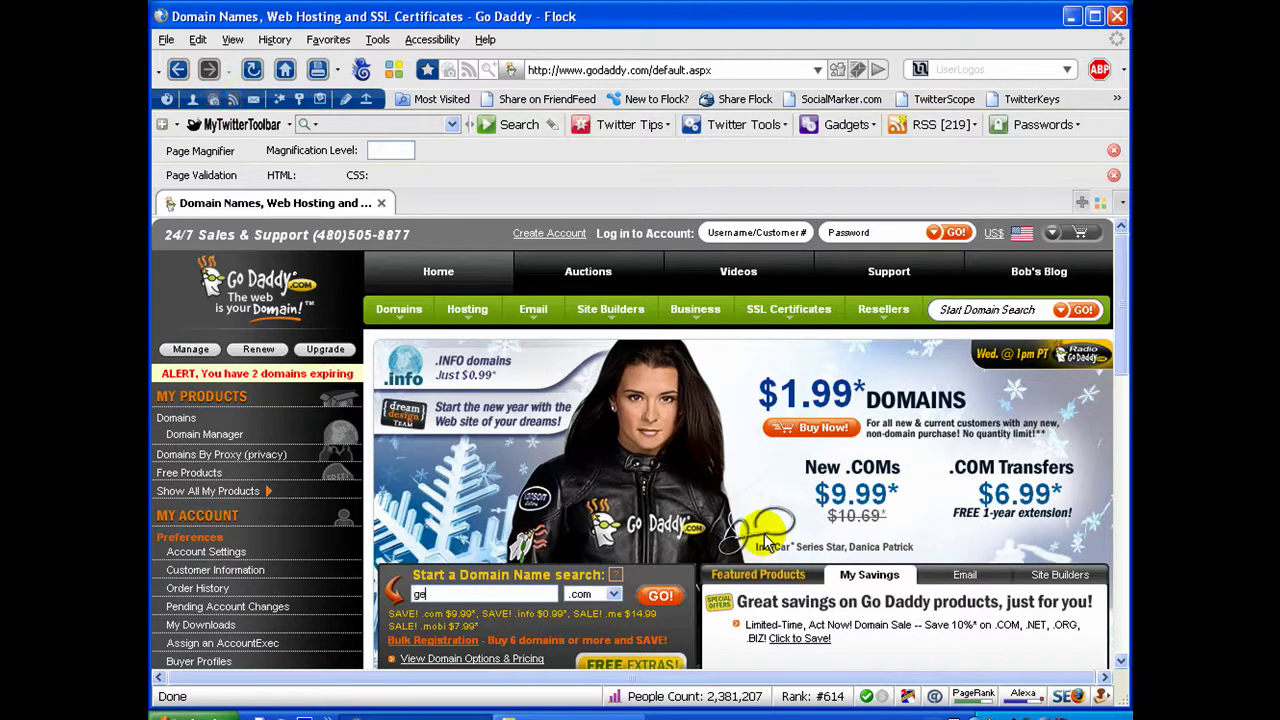
text(nesisimbusiness)
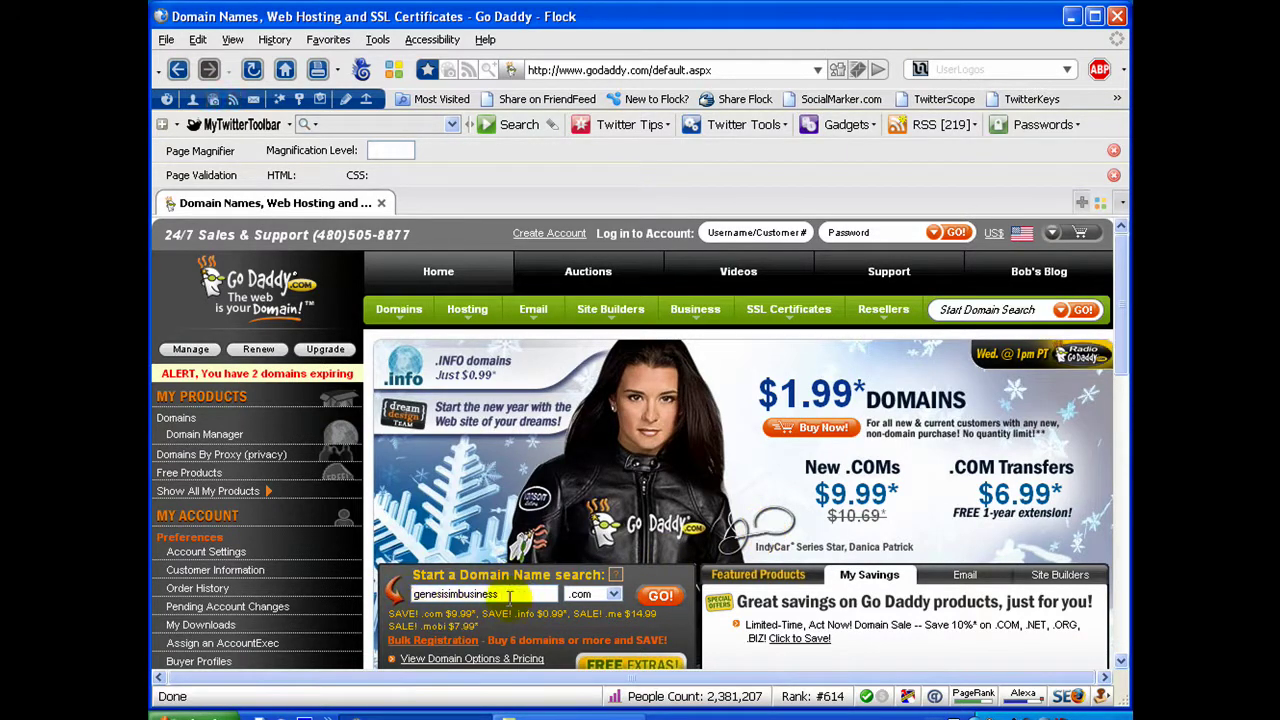
click(614, 594)
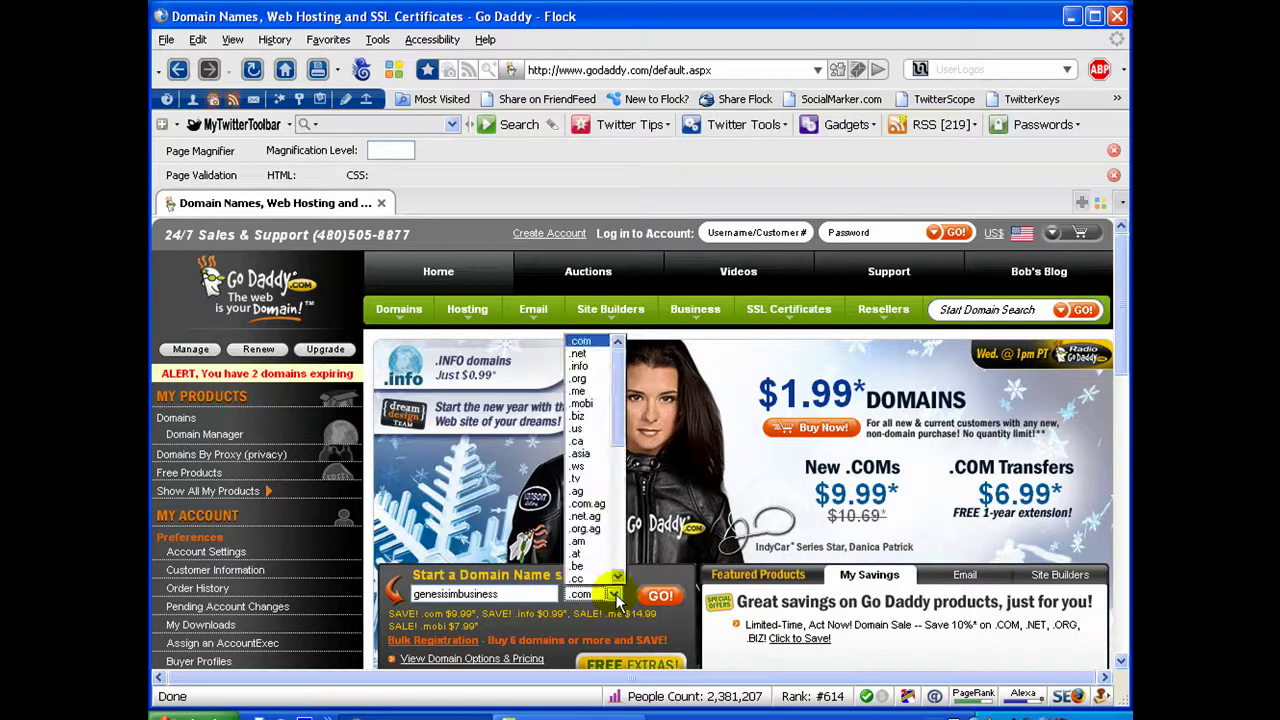
click(614, 596)
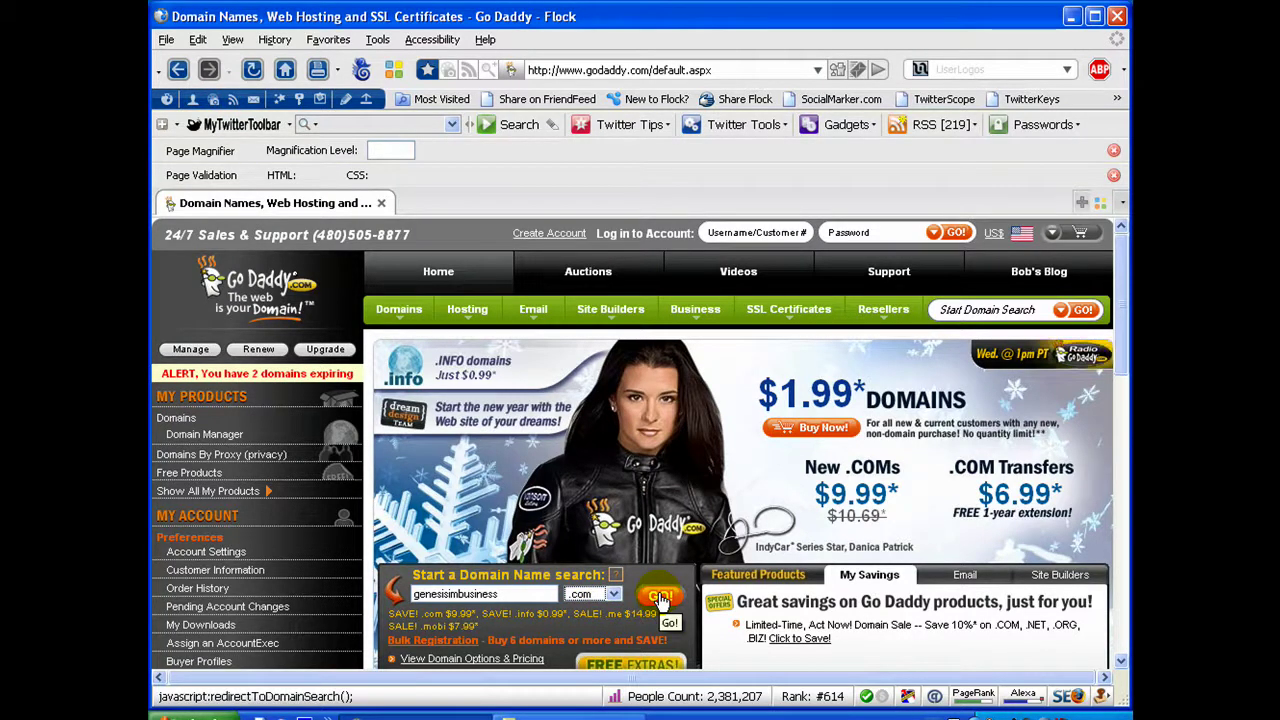
click(659, 596)
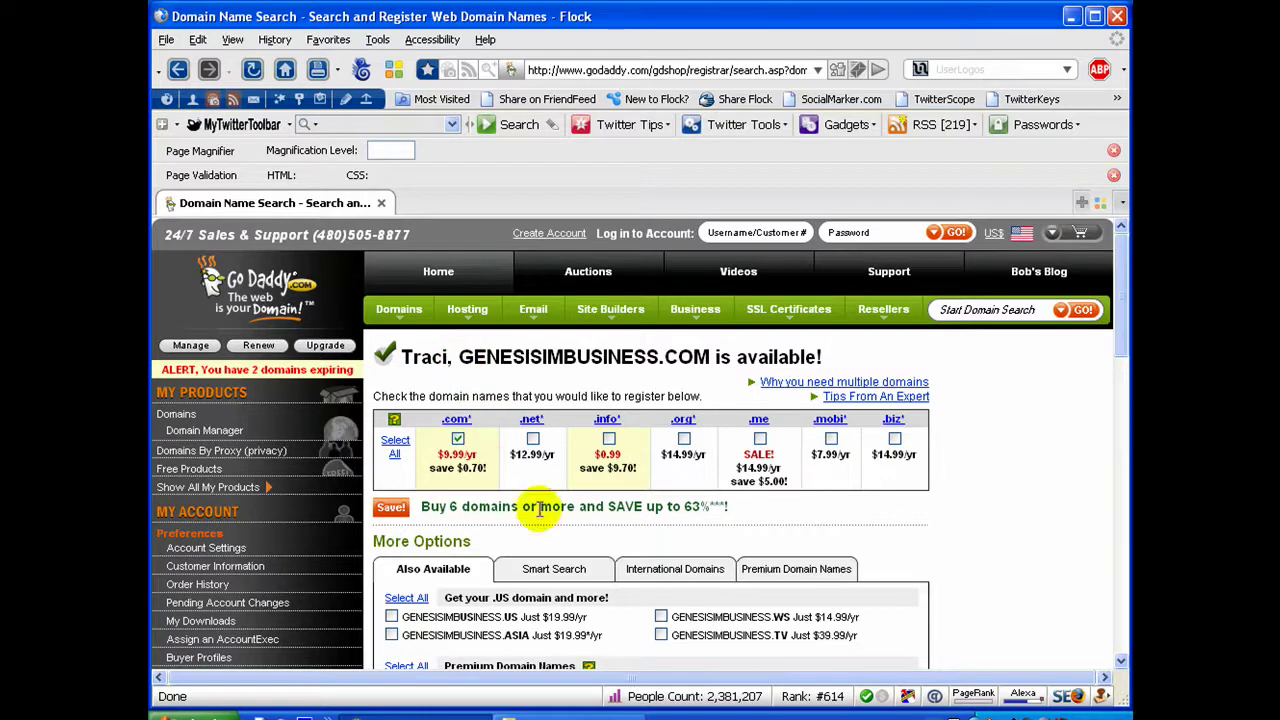
Review the alternative domain offers and proceed to checkout with only GENESISIMBUSINESS.COM selected
scroll(657, 557, down, 2)
scroll(657, 557, down, 2)
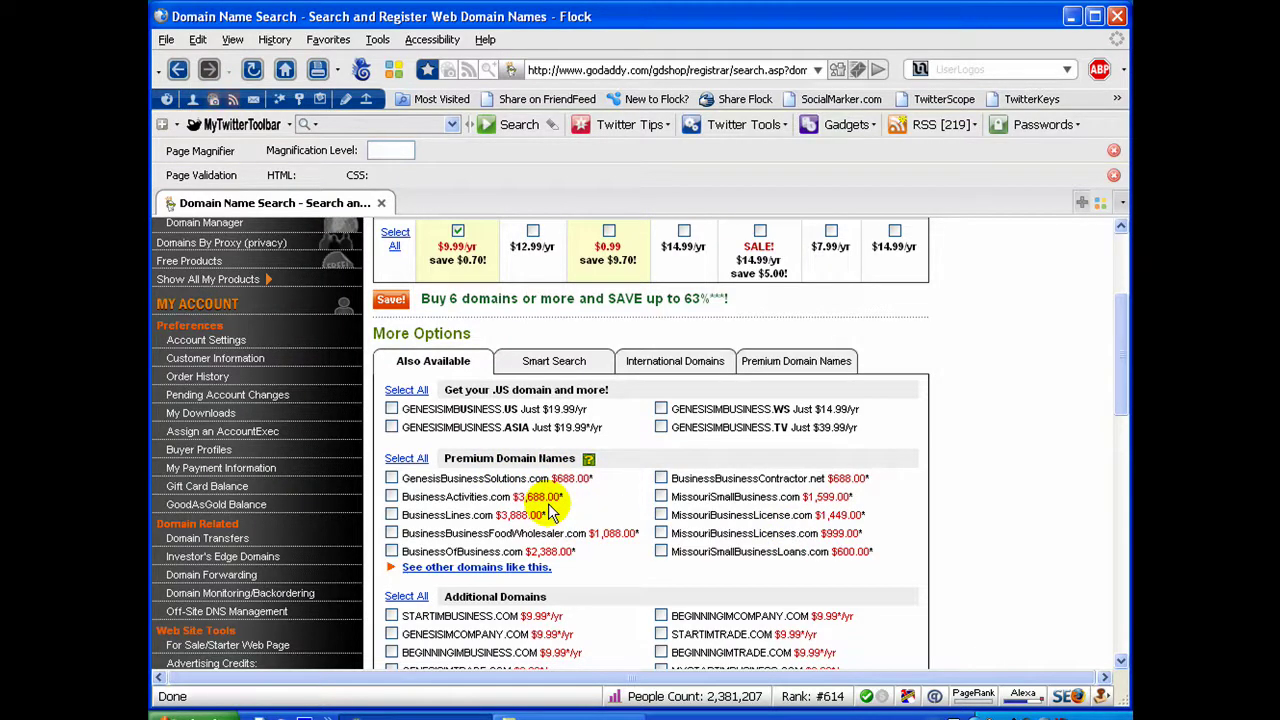
scroll(548, 512, down, 5)
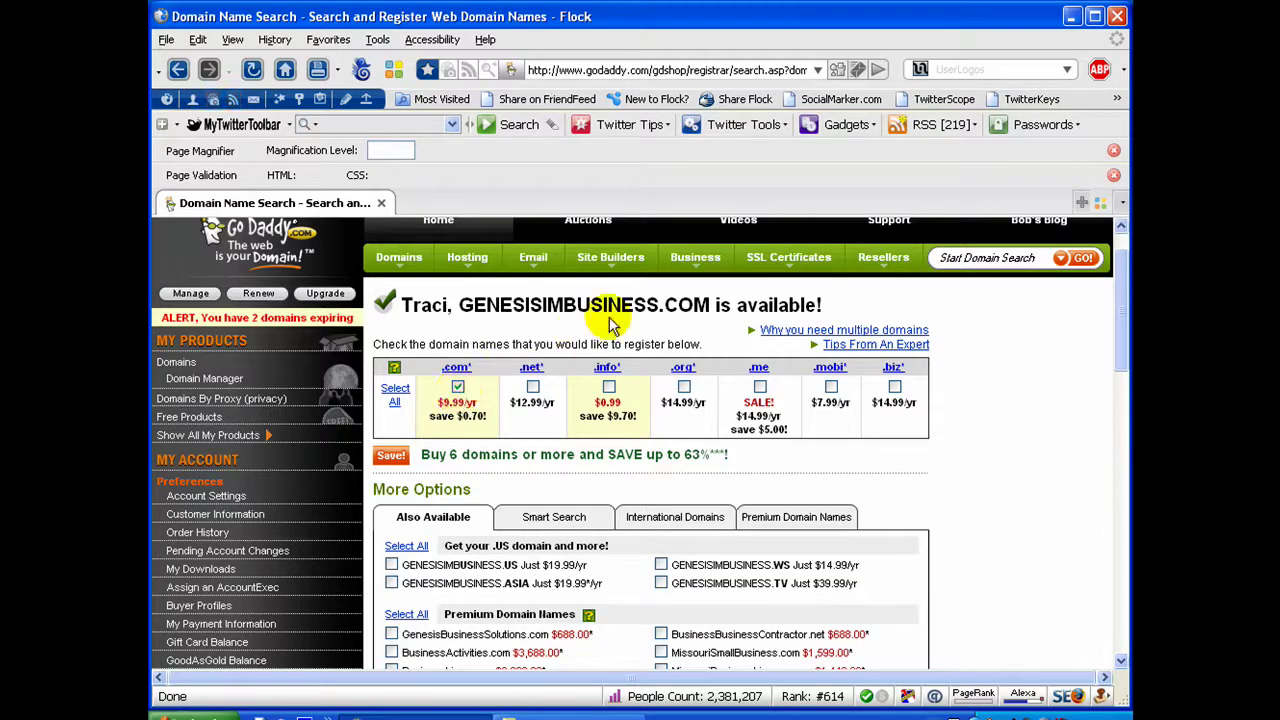
scroll(567, 530, down, 12)
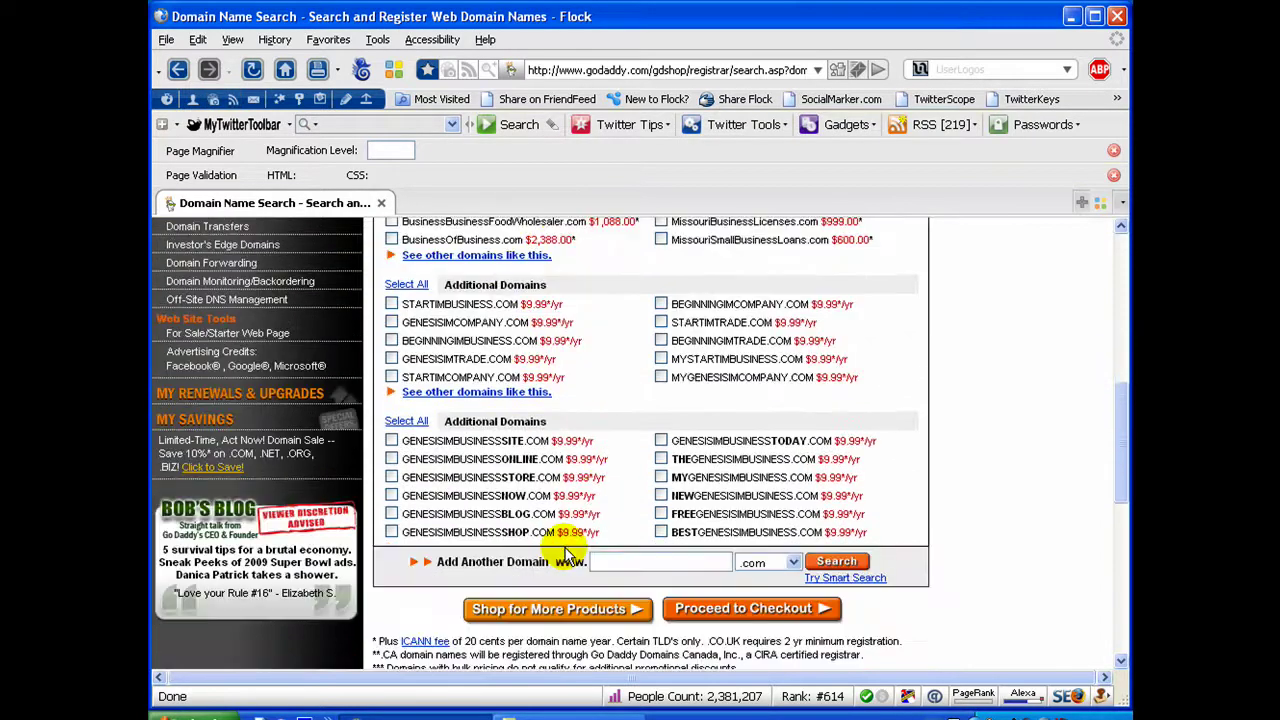
click(752, 556)
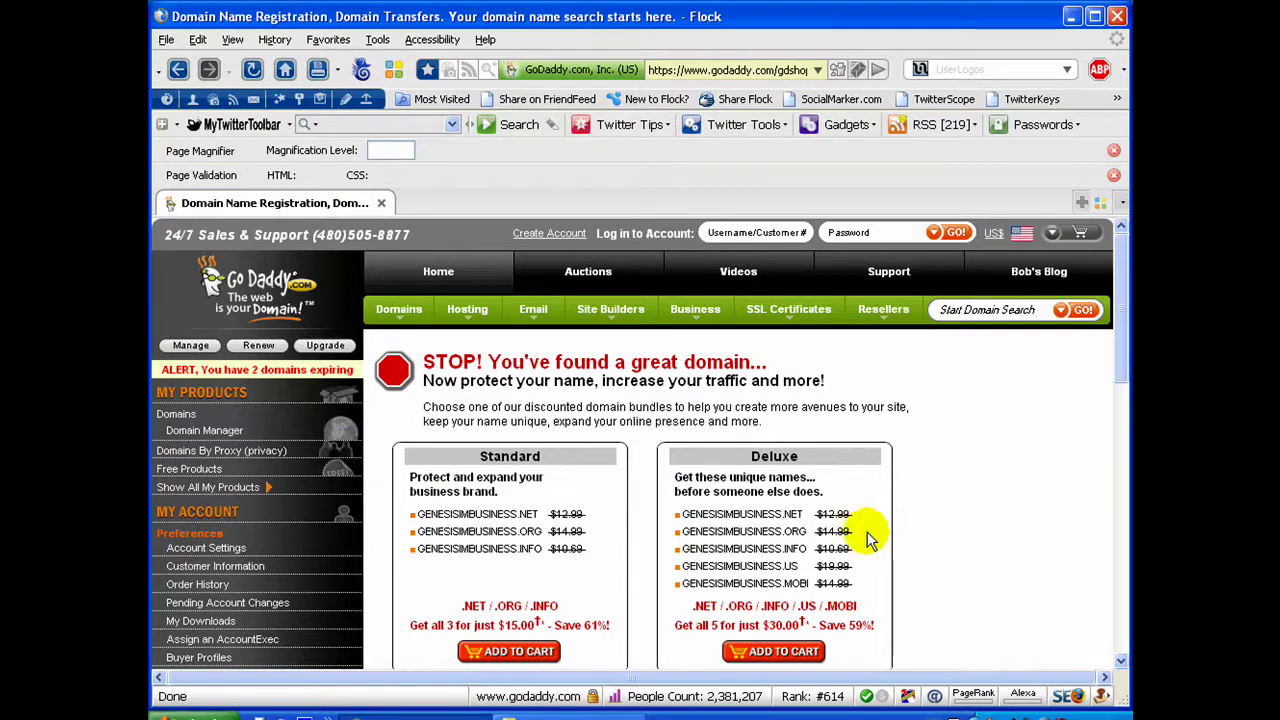
Decline the Standard and Deluxe domain bundles and continue to checkout
scroll(867, 538, down, 2)
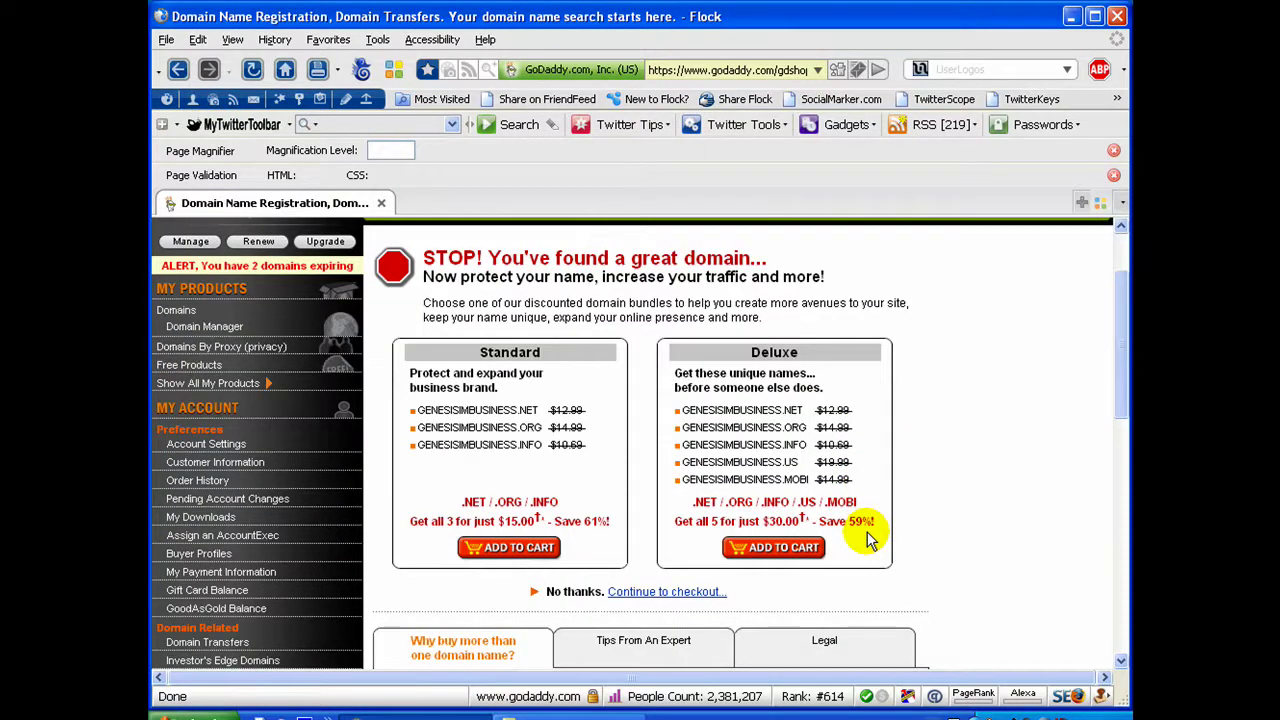
scroll(867, 538, down, 1)
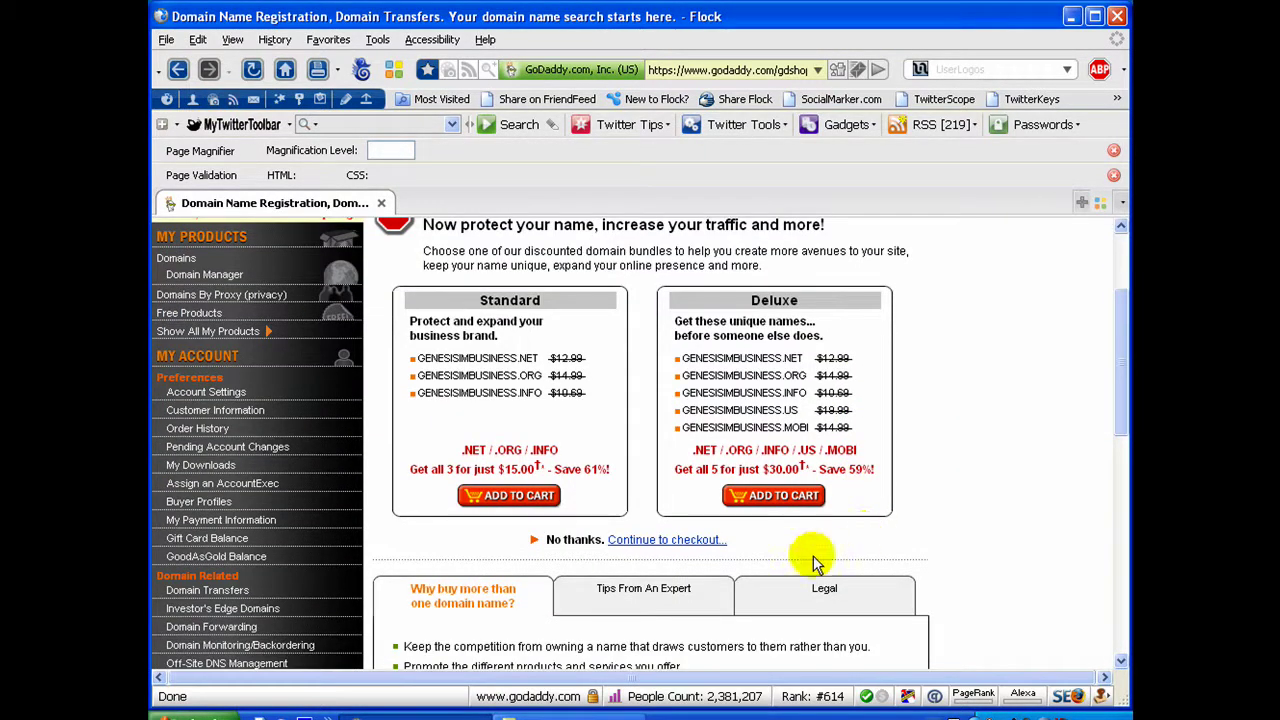
click(672, 540)
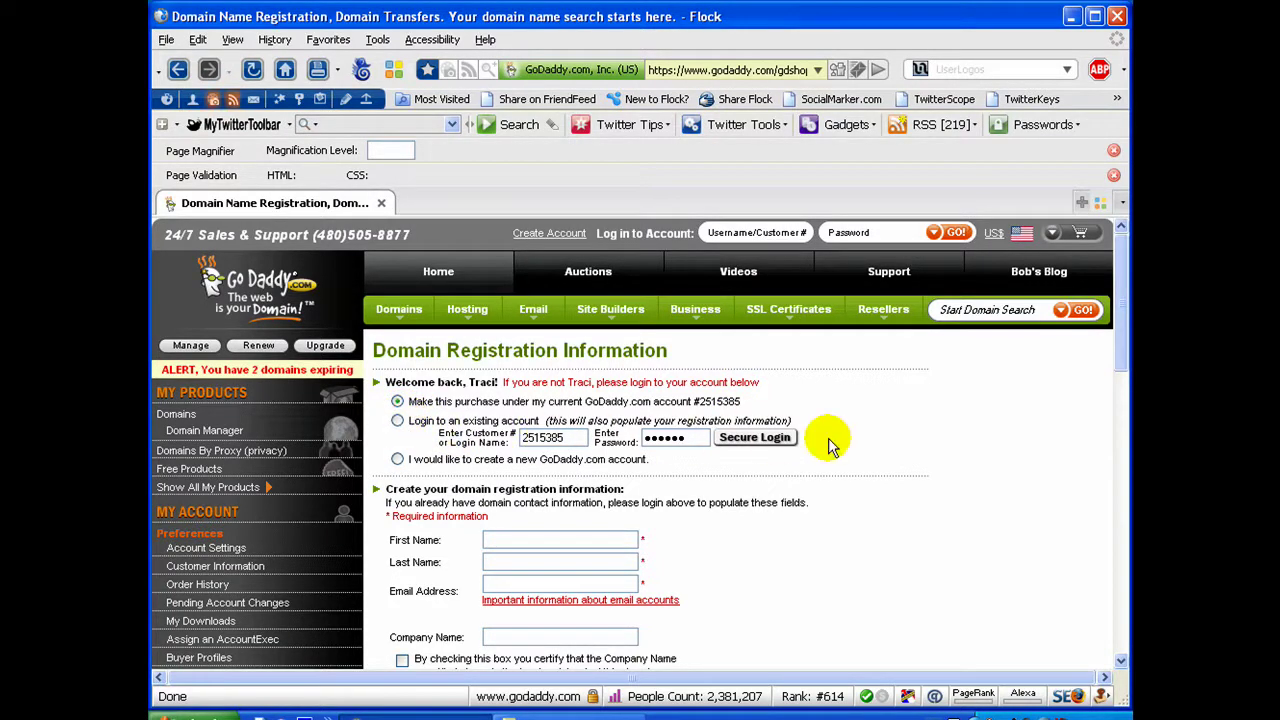
Try to continue the domain registration under the current account with the contact information fields left blank
scroll(828, 445, down, 7)
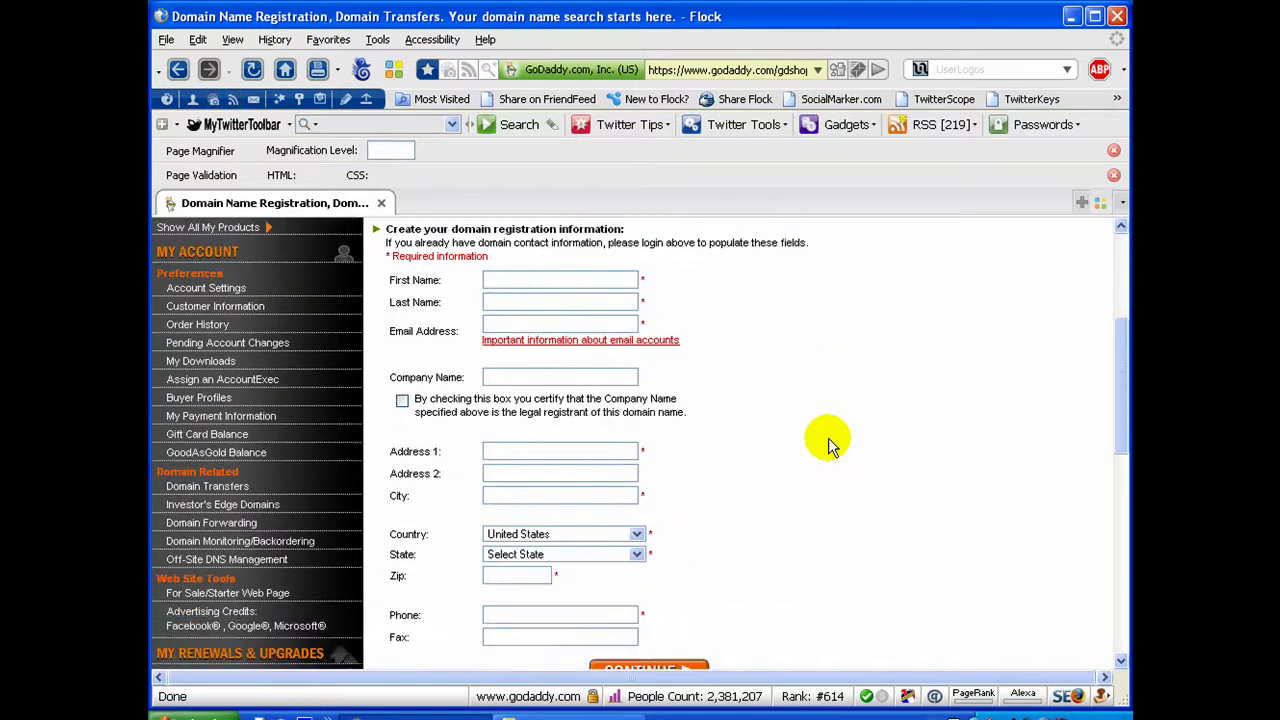
scroll(828, 445, down, 2)
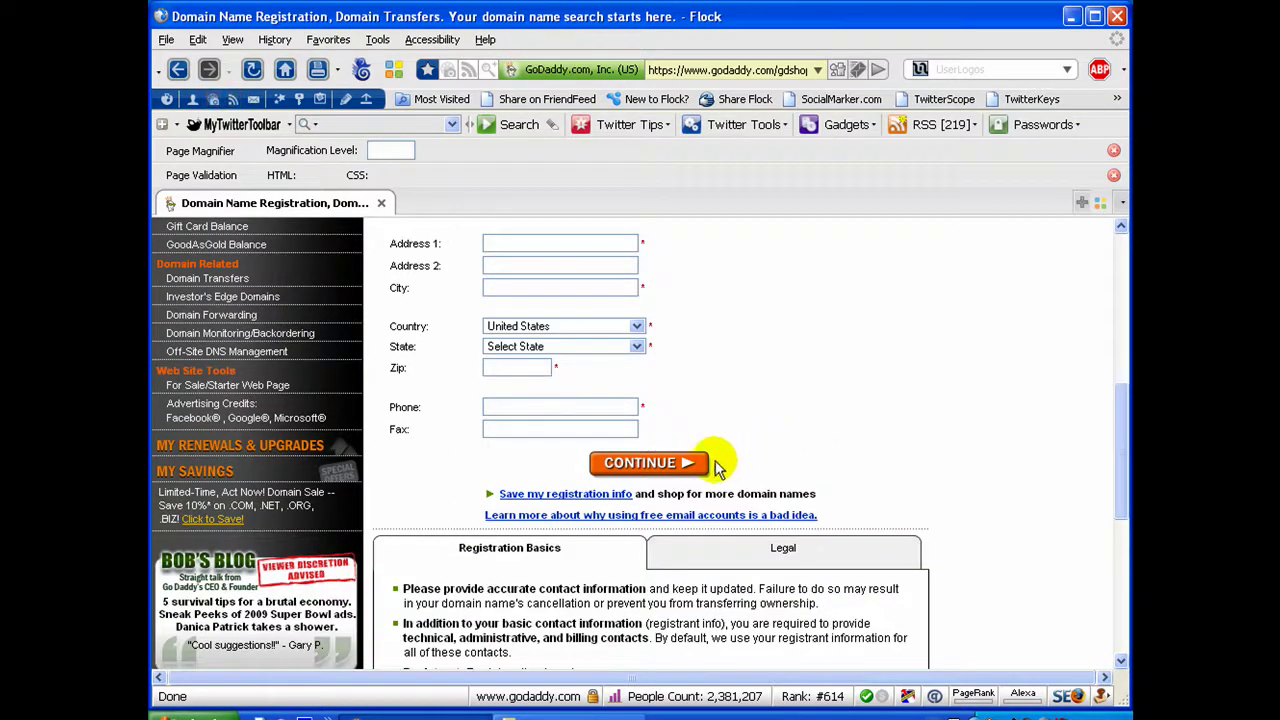
scroll(650, 470, up, 7)
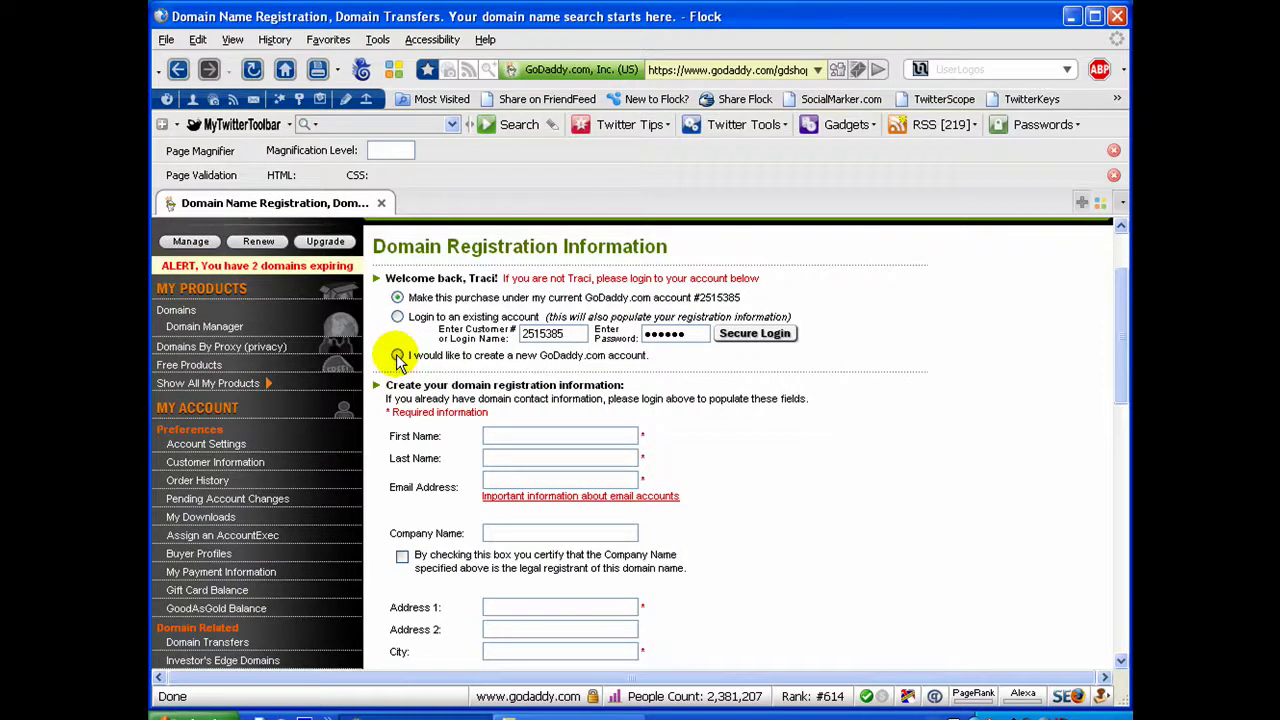
scroll(535, 590, down, 4)
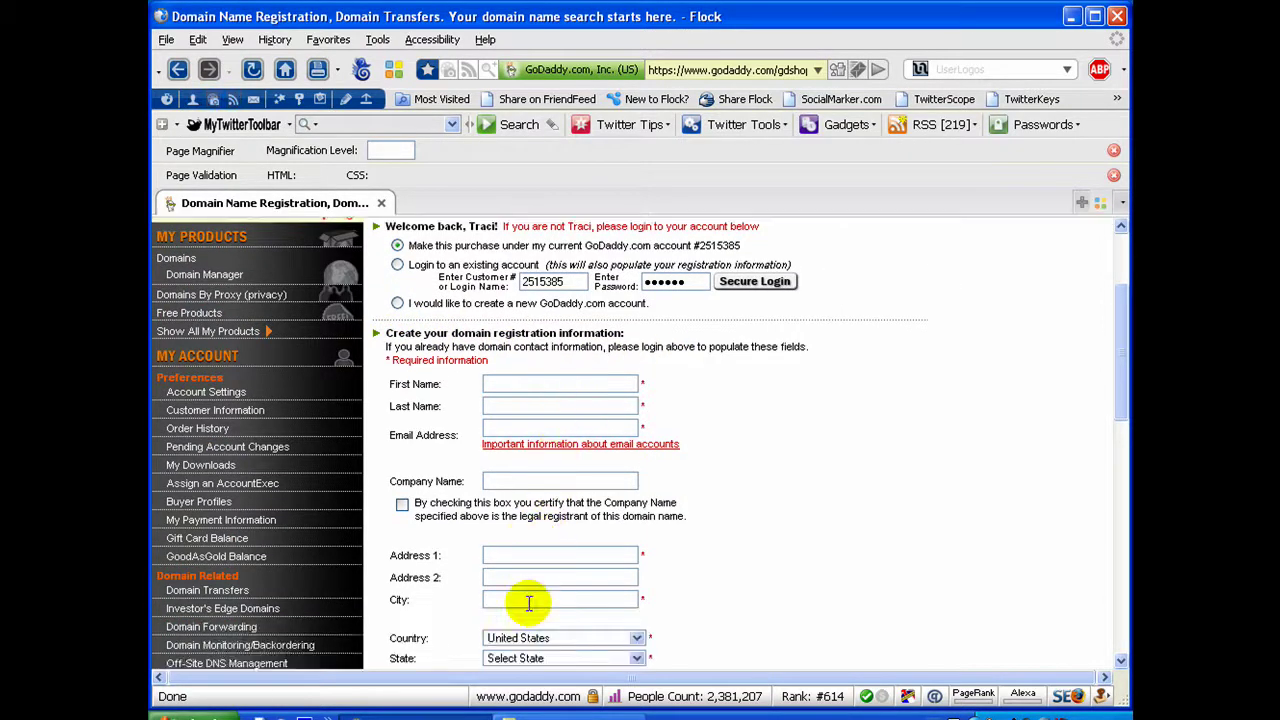
scroll(529, 608, down, 1)
click(600, 565)
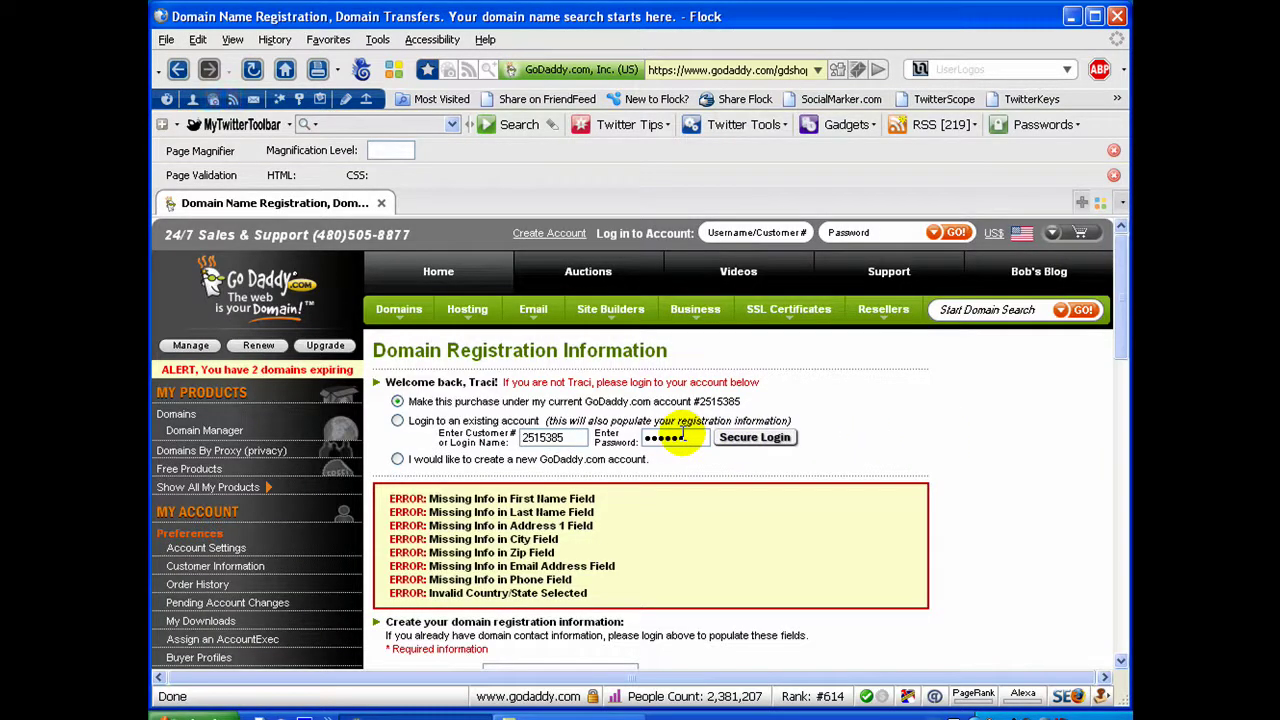
Log in to the existing account with the prefilled credentials and set the domain's registration length to 1 year
click(398, 421)
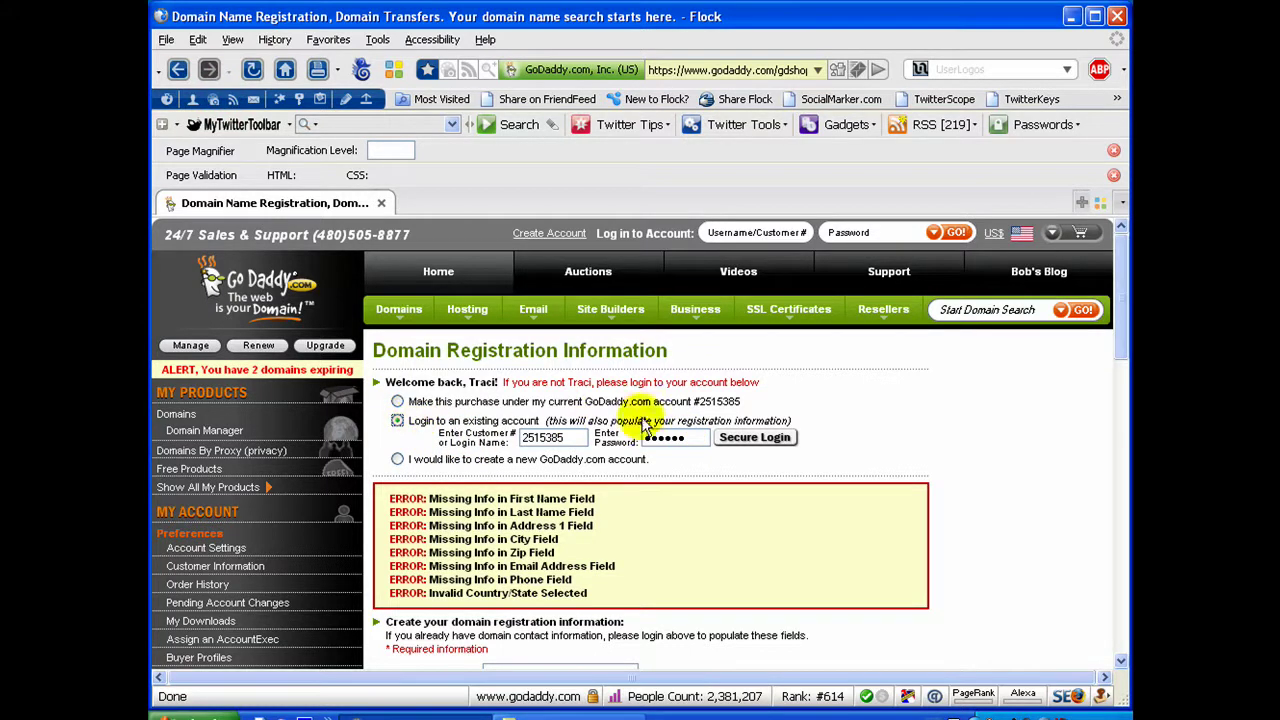
click(755, 437)
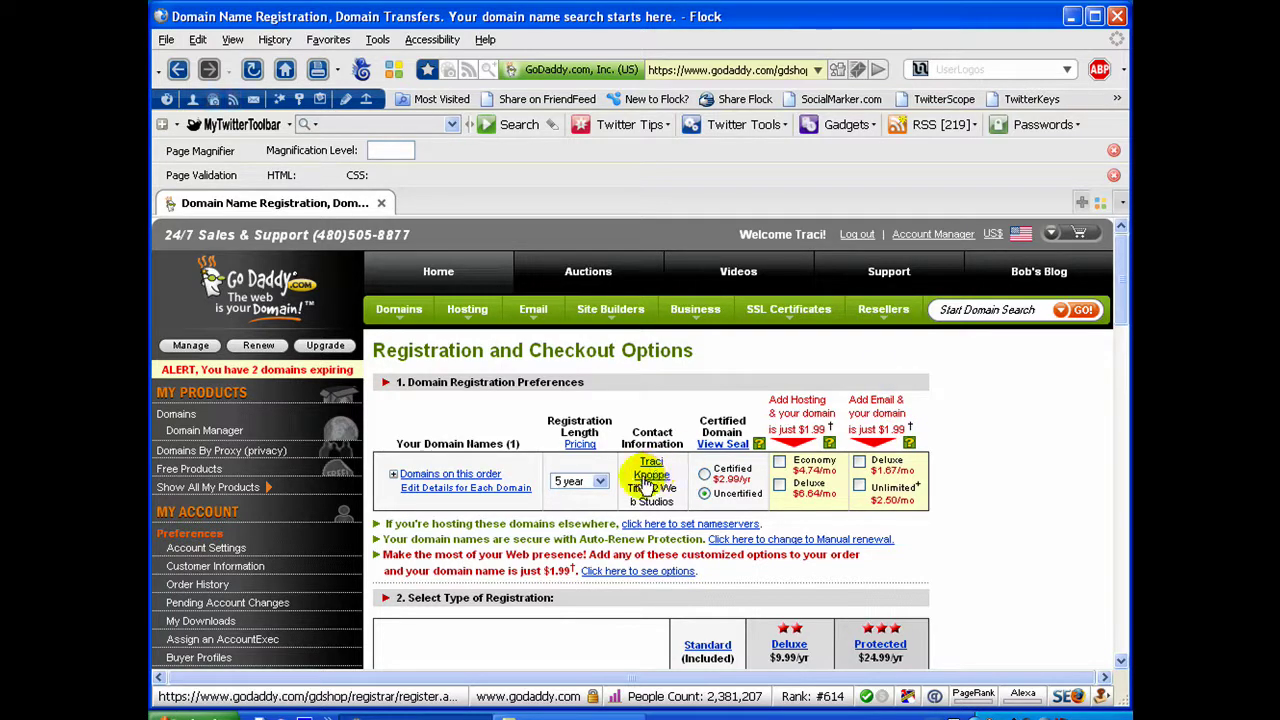
click(600, 482)
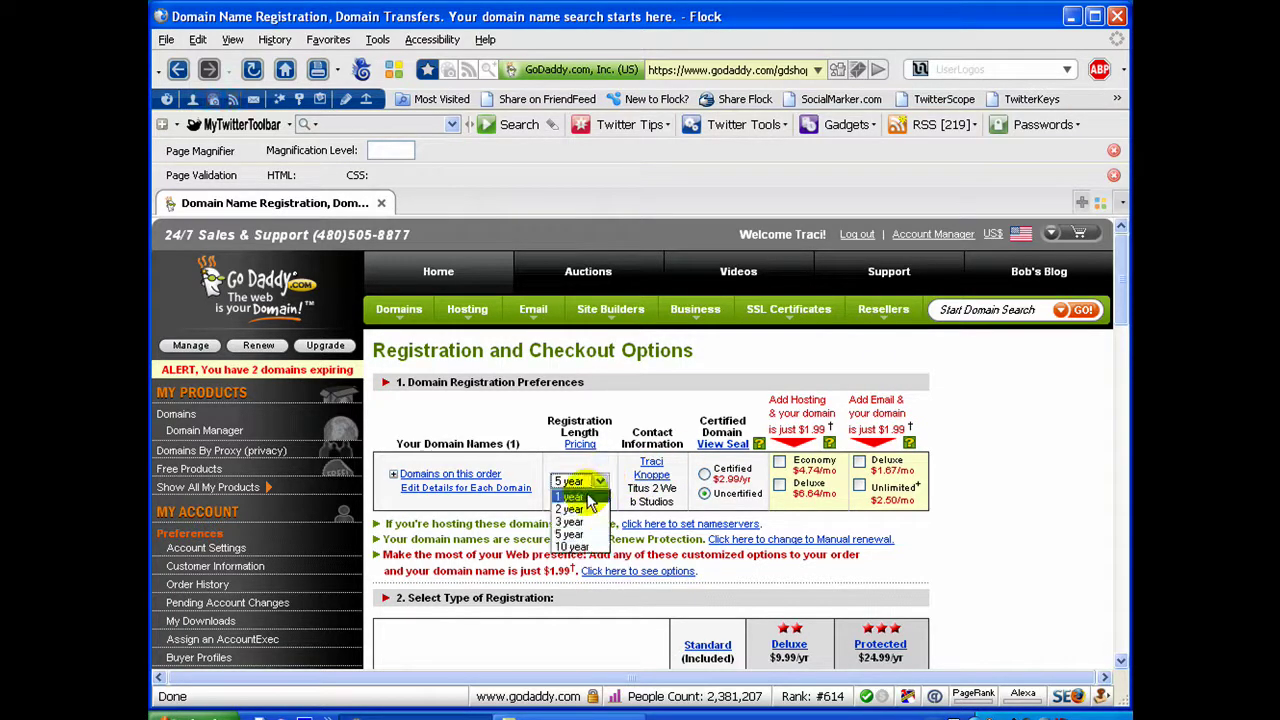
click(588, 498)
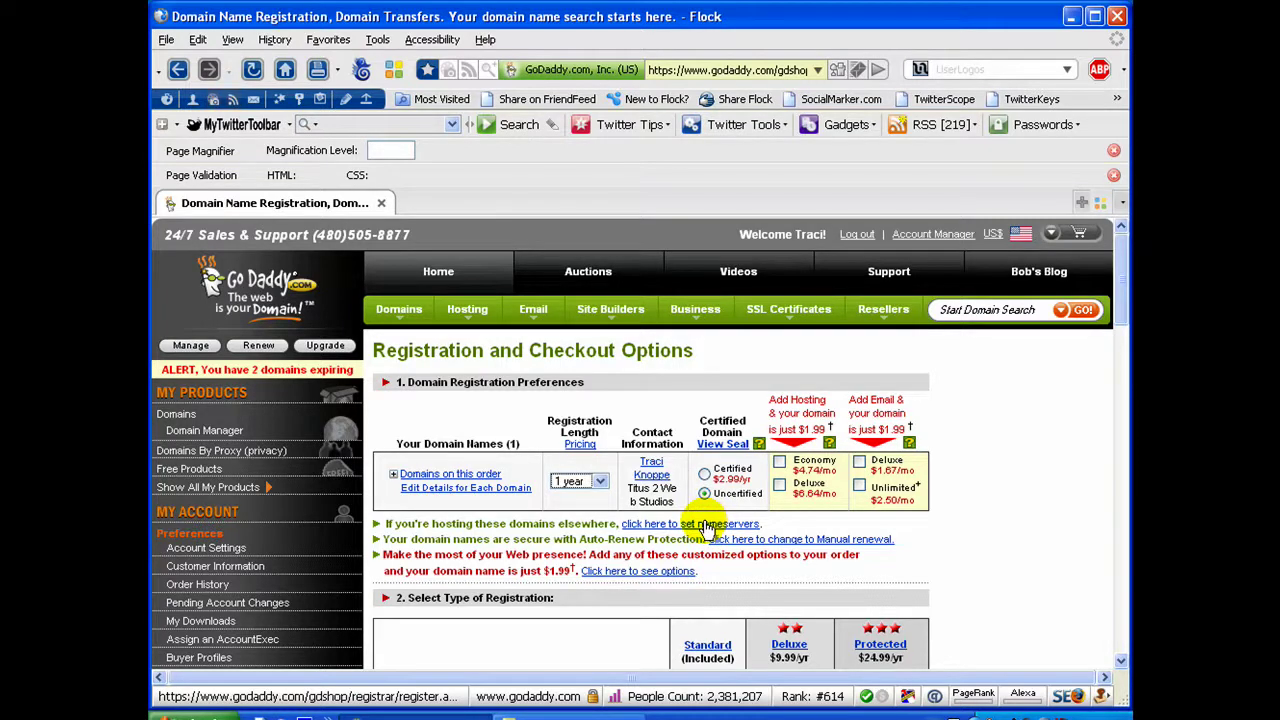
Show the custom nameserver fields for externally hosted domains, then return to parking the names at GoDaddy.com
click(709, 527)
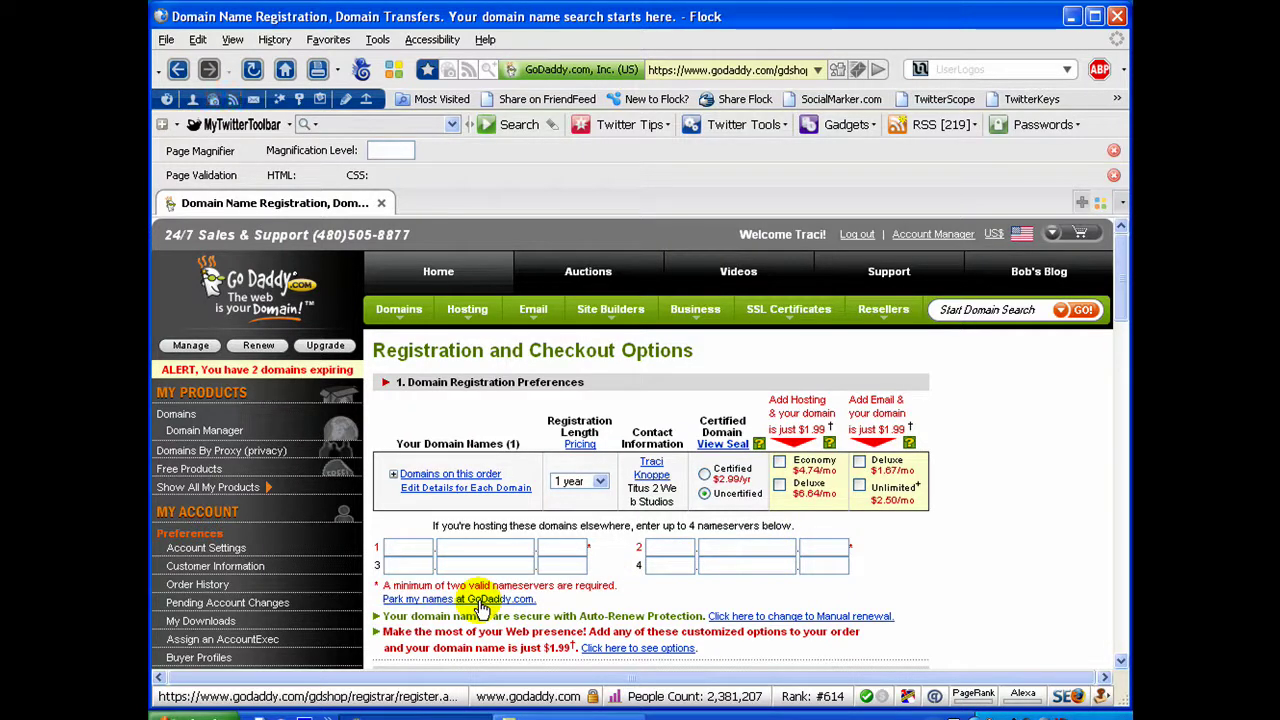
click(481, 601)
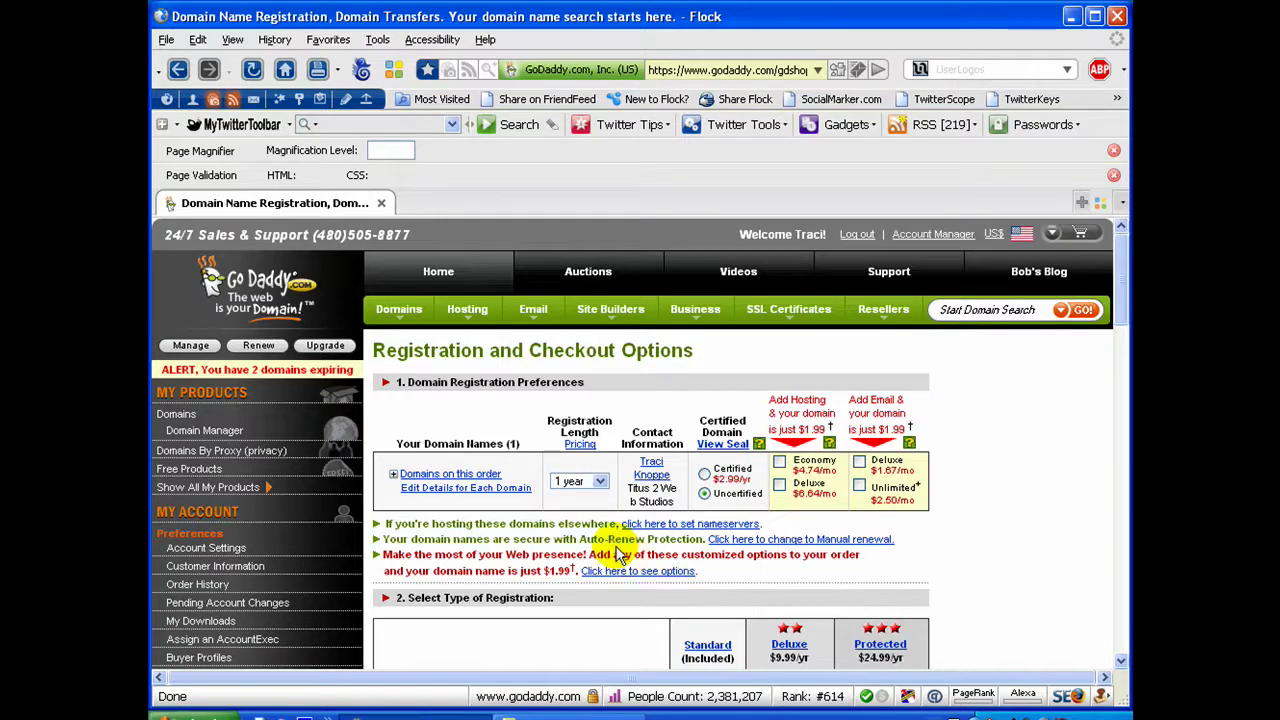
Review the registration types and add-ons, choose "No thanks. I'm ready to checkout." as checkout preference, and continue to the shopping cart
scroll(620, 550, down, 5)
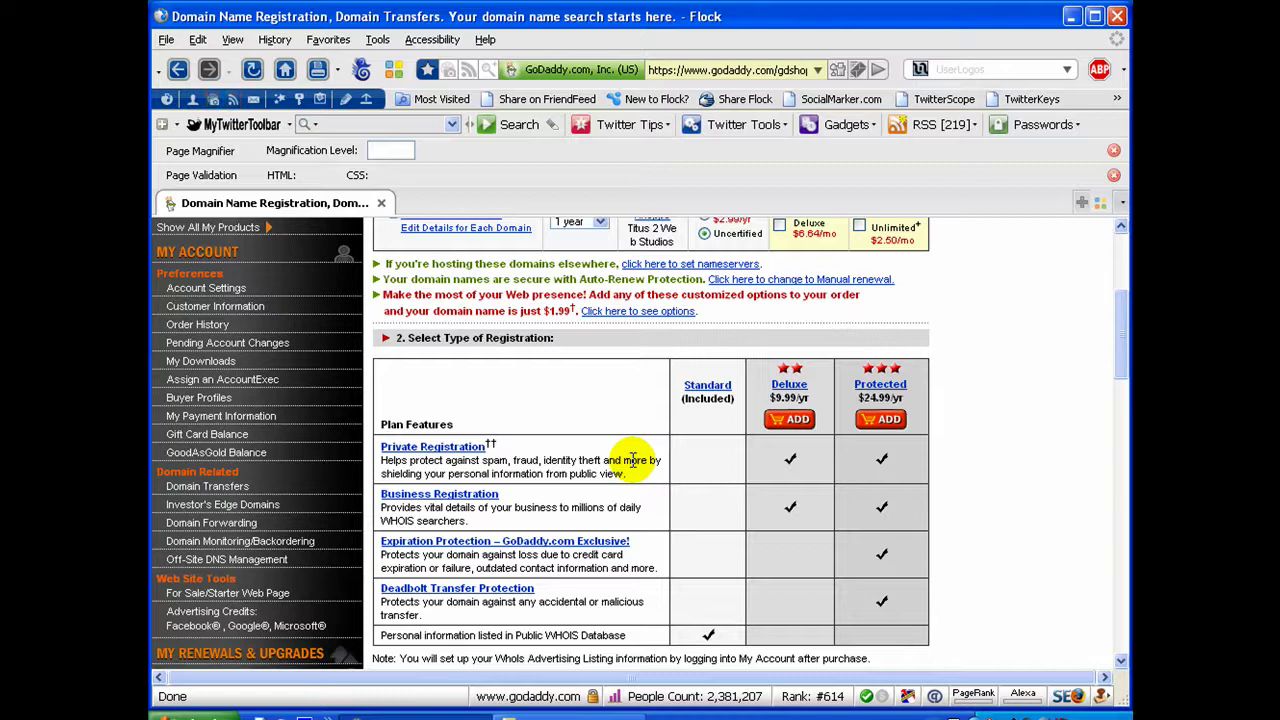
scroll(633, 461, down, 2)
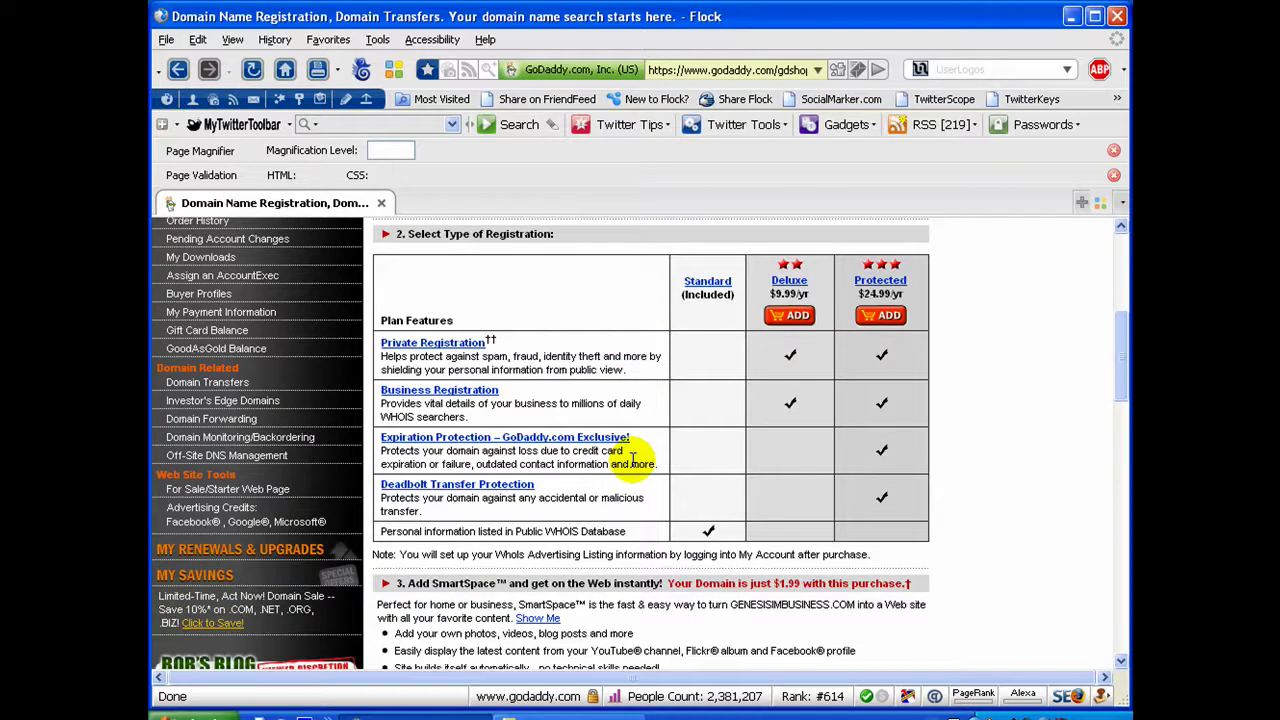
scroll(633, 461, down, 2)
scroll(633, 461, up, 3)
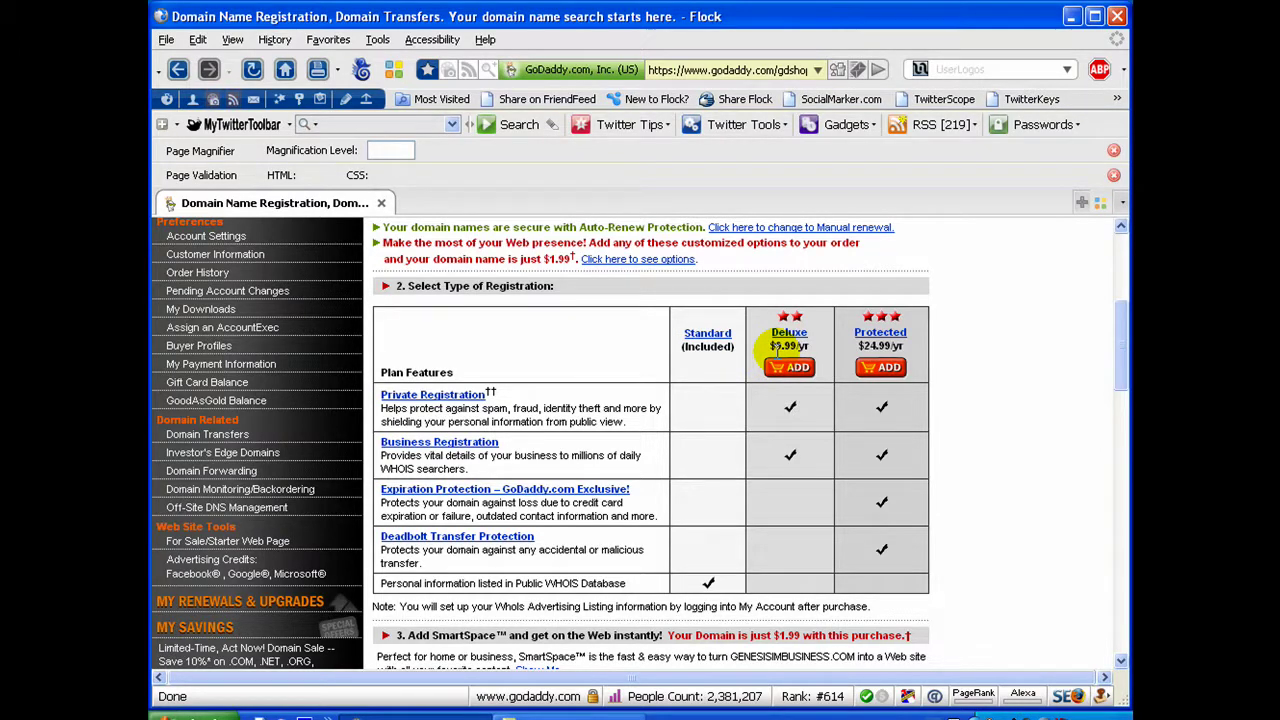
scroll(778, 350, down, 5)
scroll(731, 447, down, 5)
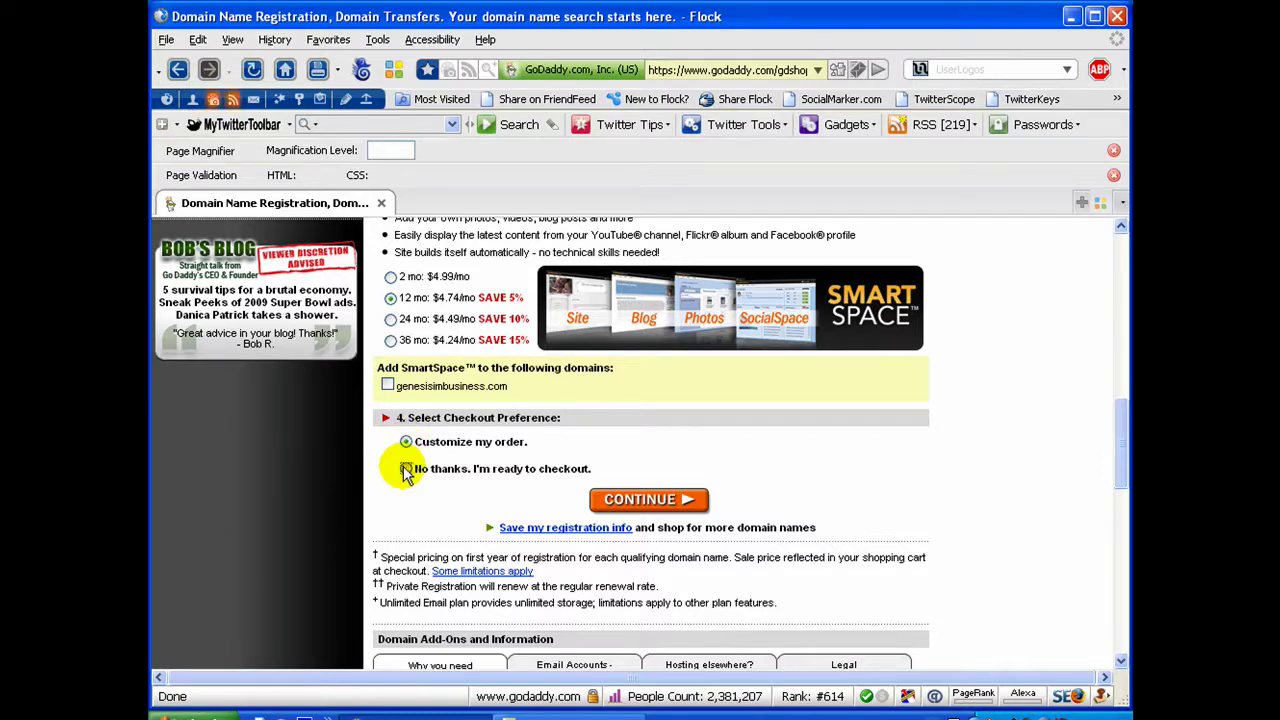
click(406, 469)
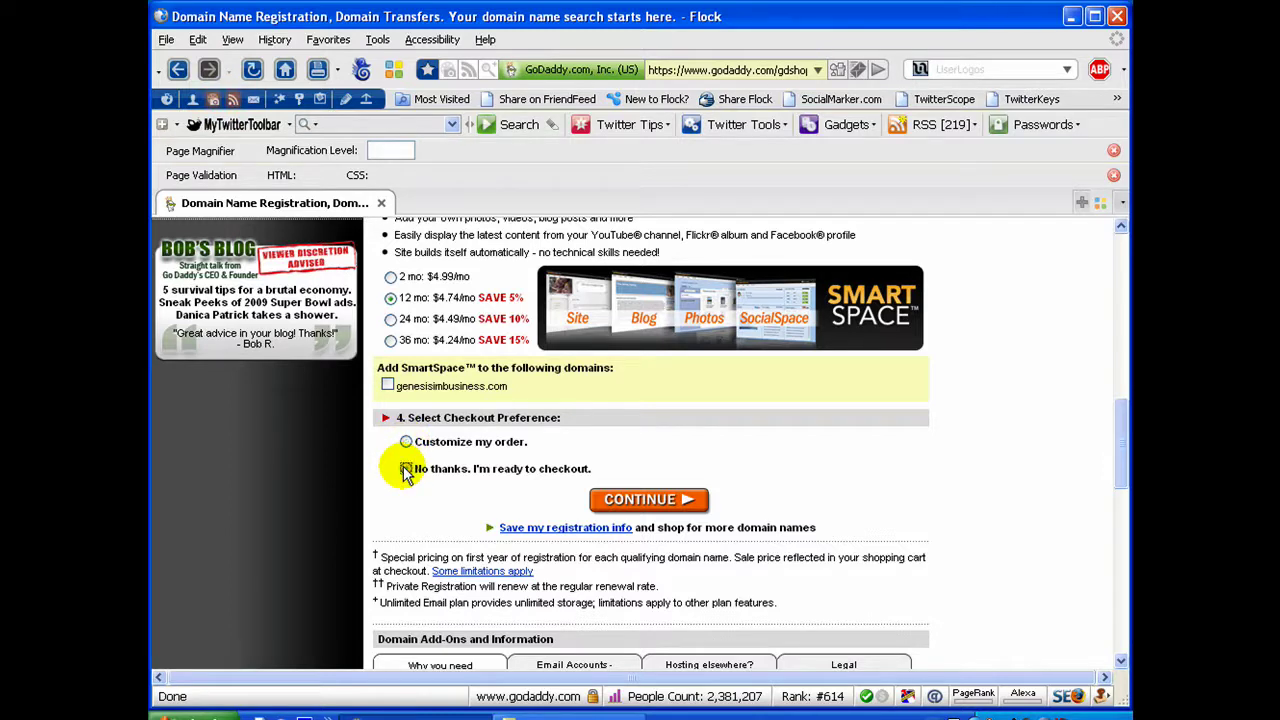
click(679, 507)
click(679, 505)
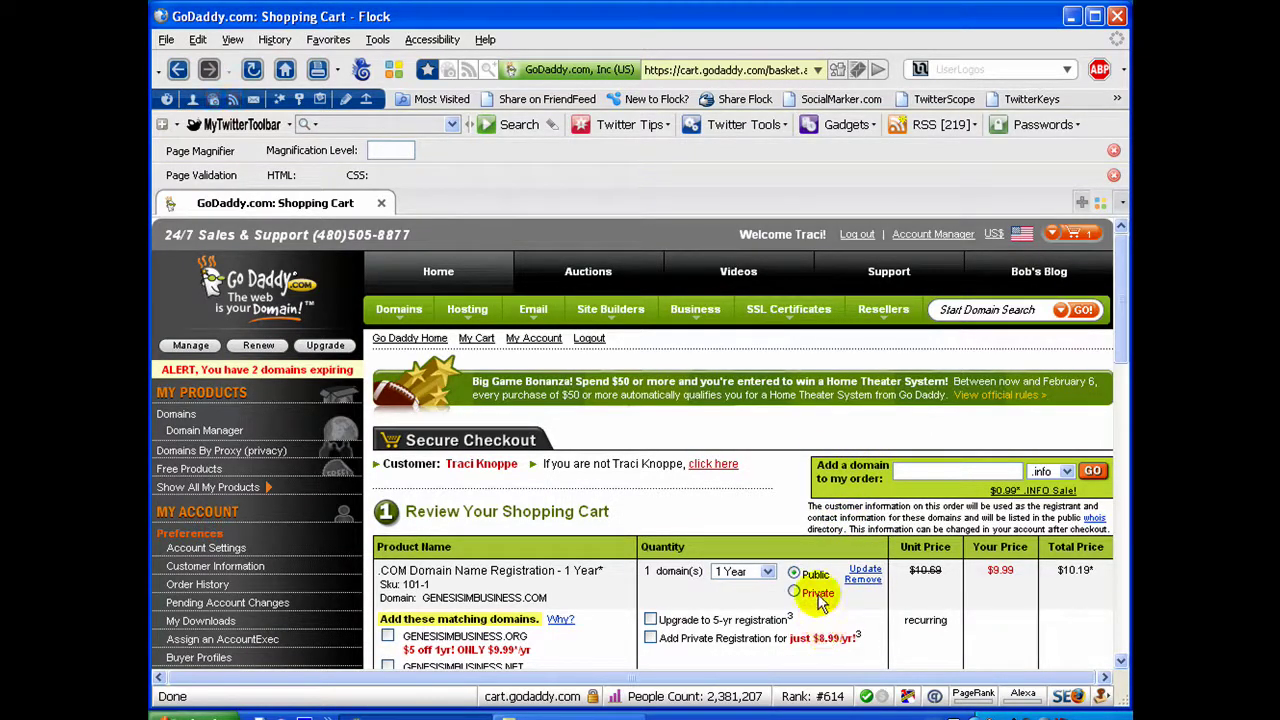
Review the shopping cart's domain registration, promo code field, extra offers and available payment methods
scroll(818, 600, down, 2)
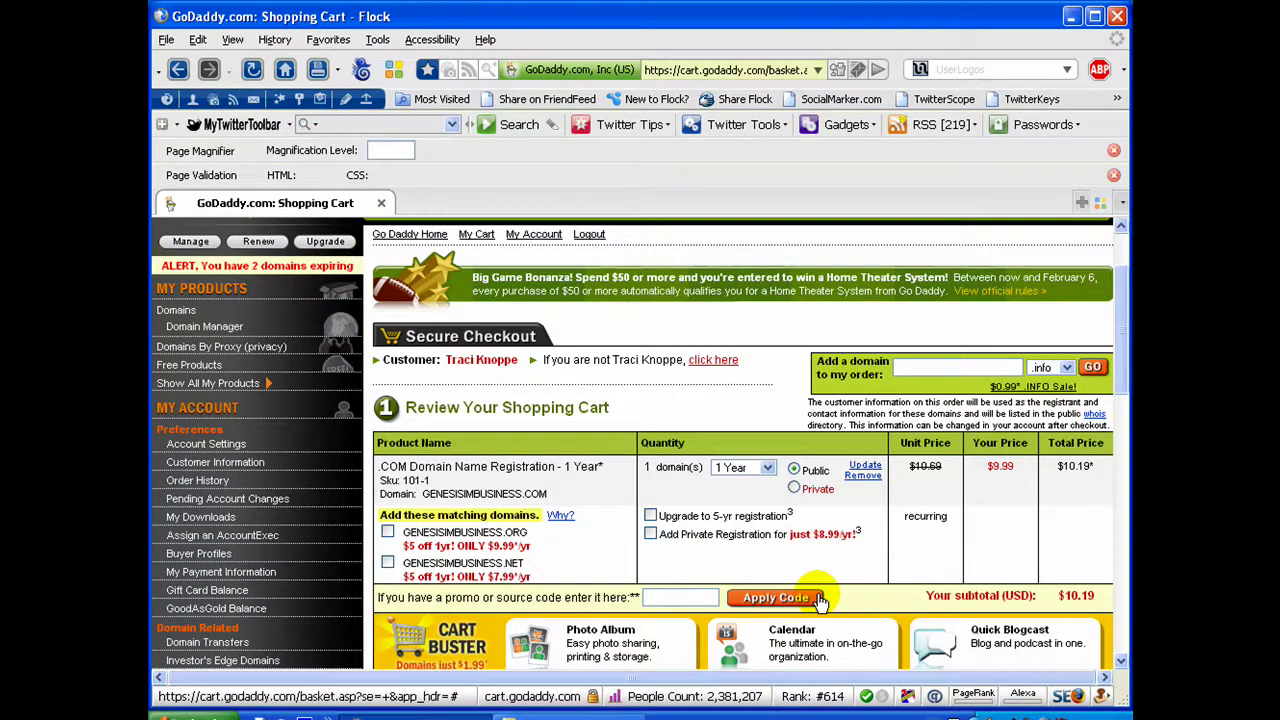
scroll(818, 600, down, 1)
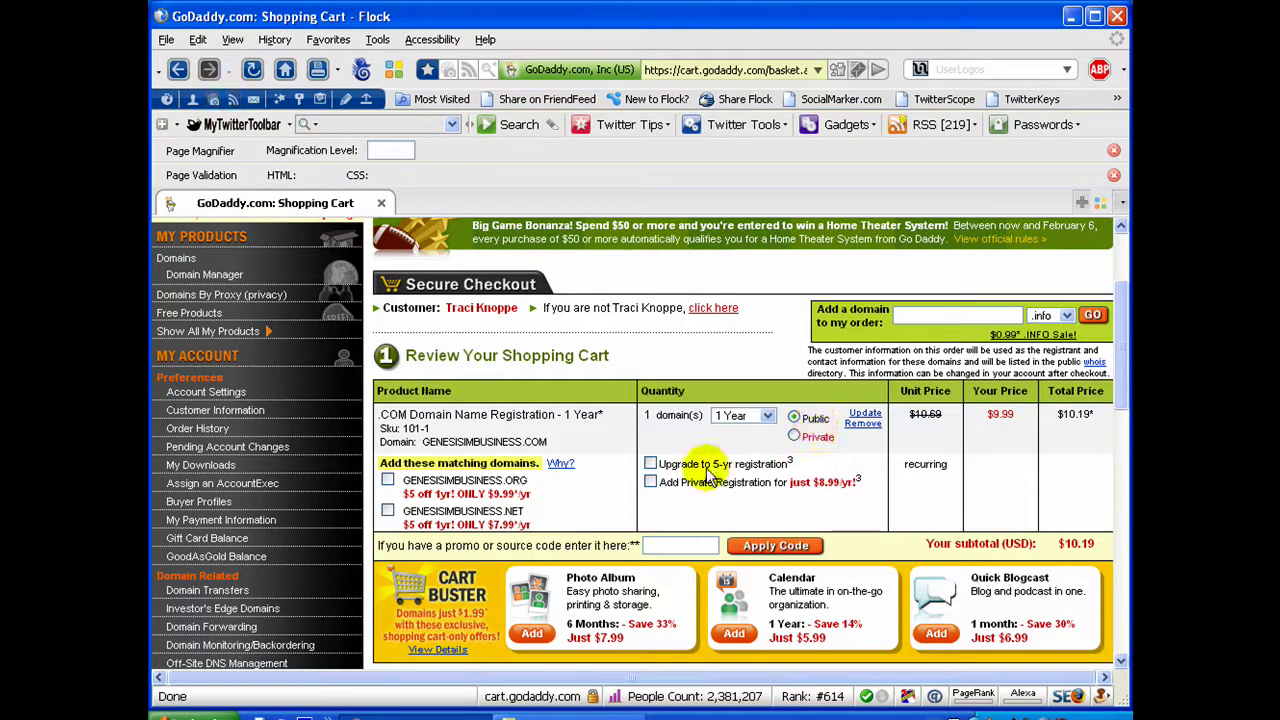
scroll(700, 472, down, 3)
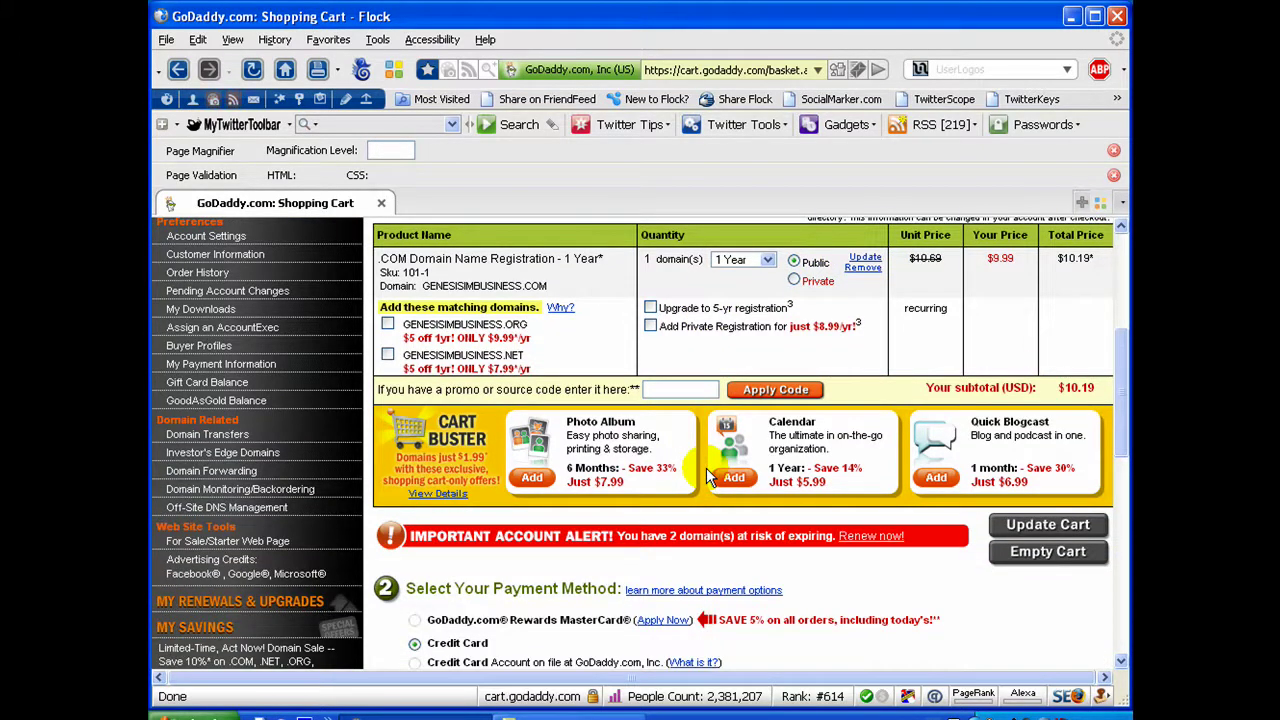
scroll(706, 468, down, 2)
scroll(706, 470, up, 3)
scroll(706, 476, up, 1)
scroll(786, 470, down, 3)
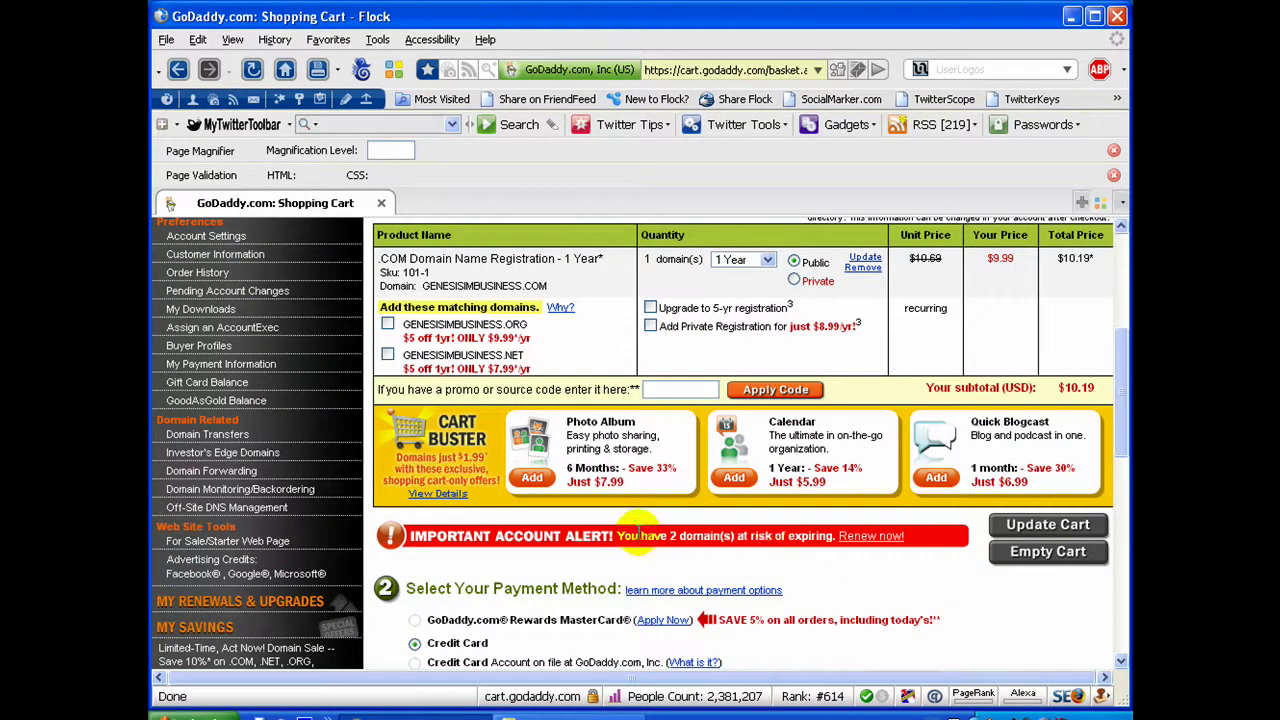
scroll(845, 545, down, 3)
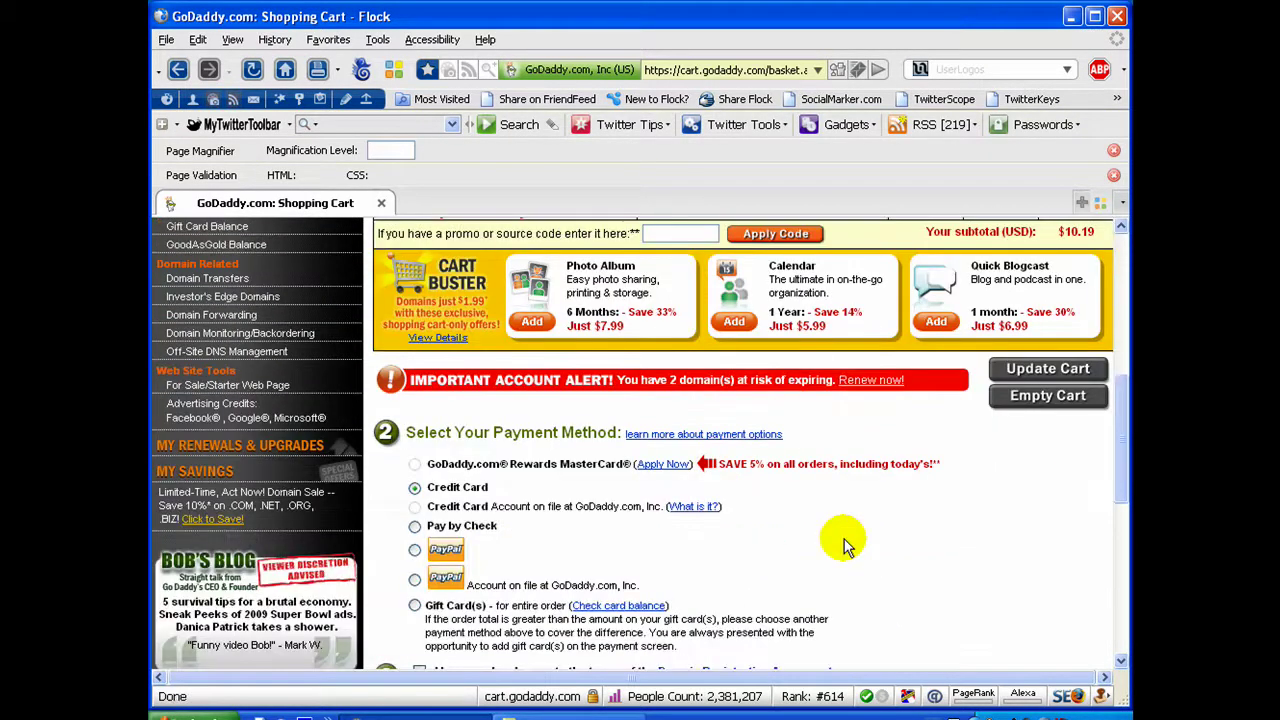
scroll(870, 565, down, 1)
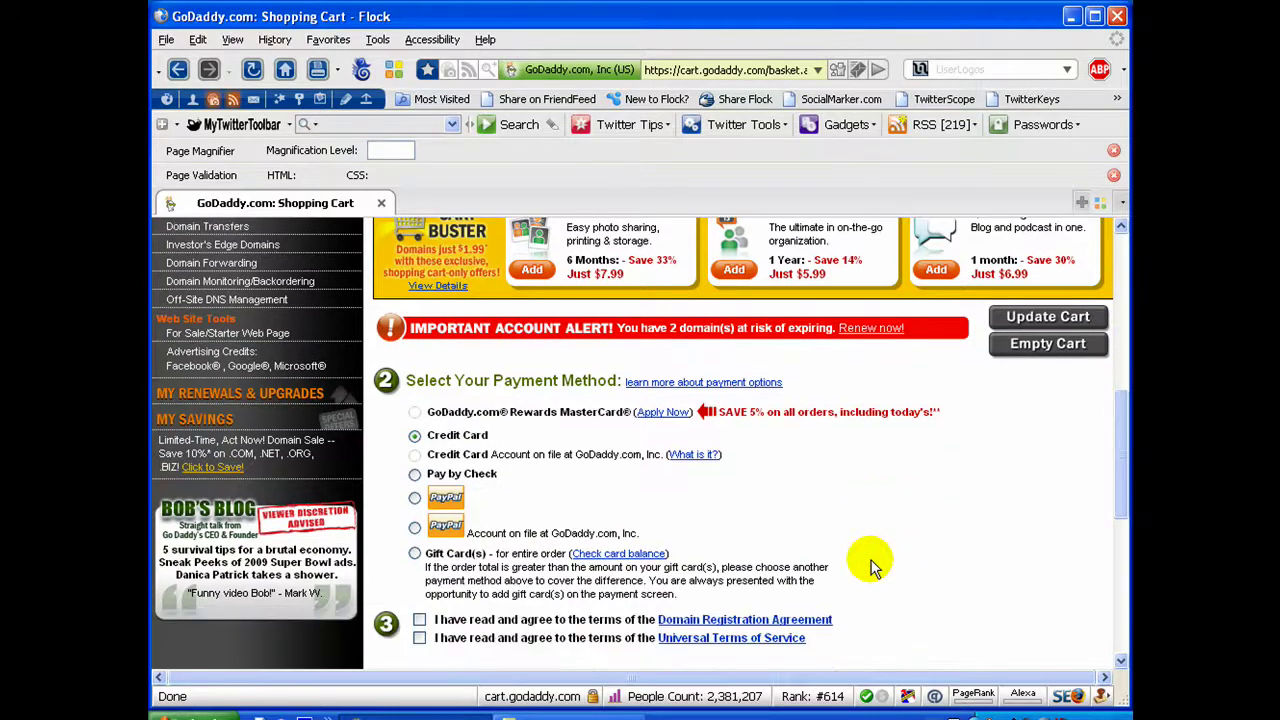